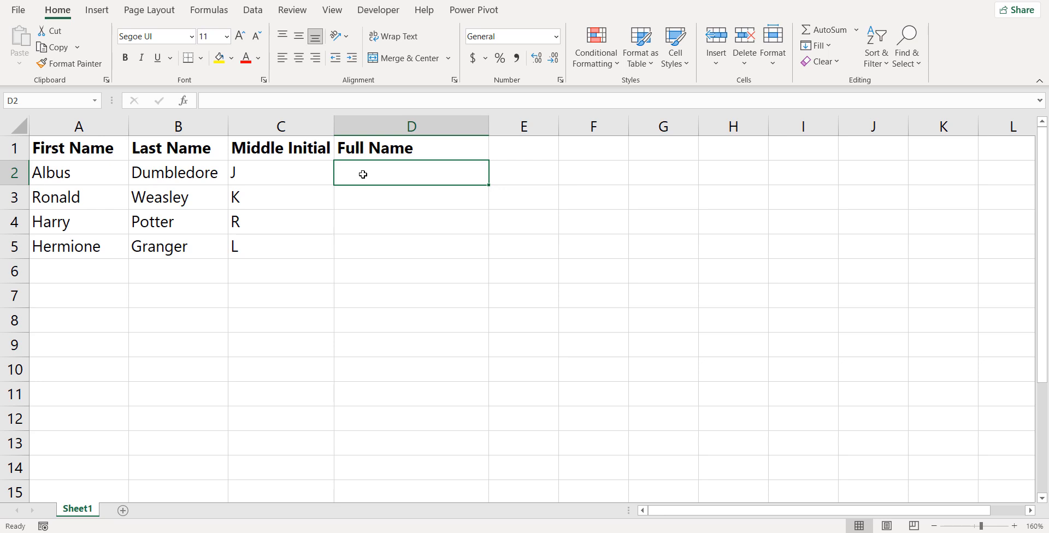
Enter =A2&" "&C2&" "&B2 in D2 to join first name, middle initial and last name with spaces.
text(=)
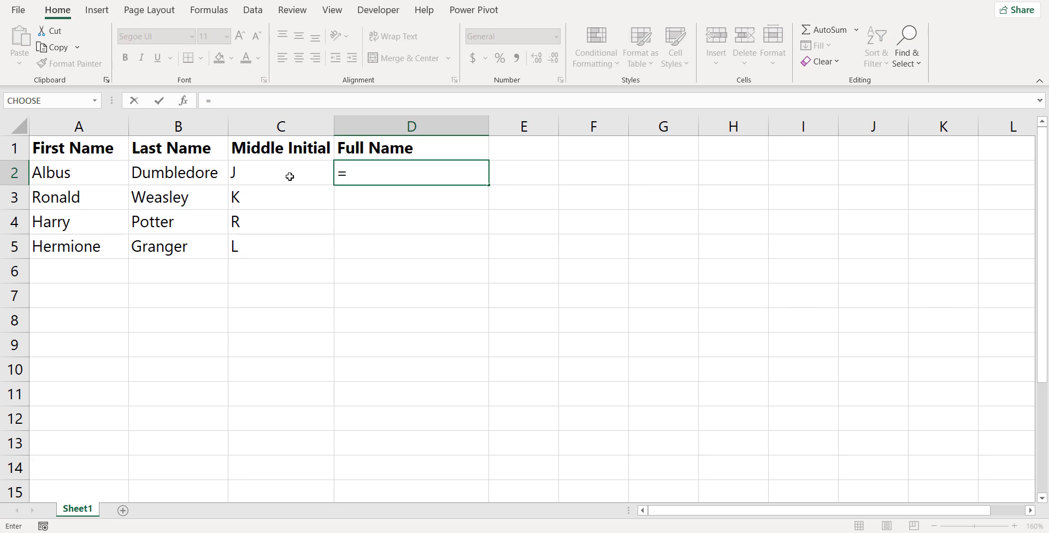
click(78, 177)
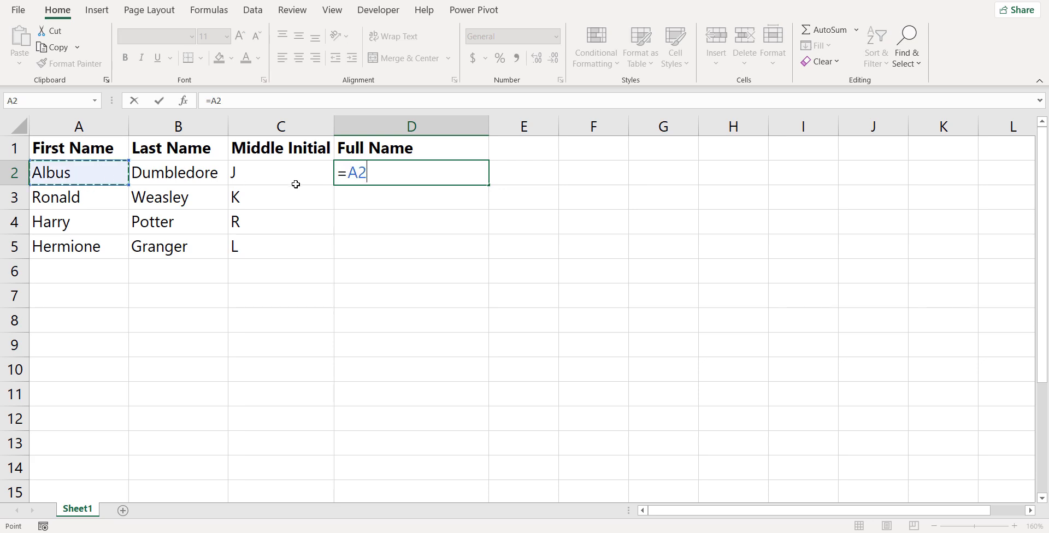
text(&)
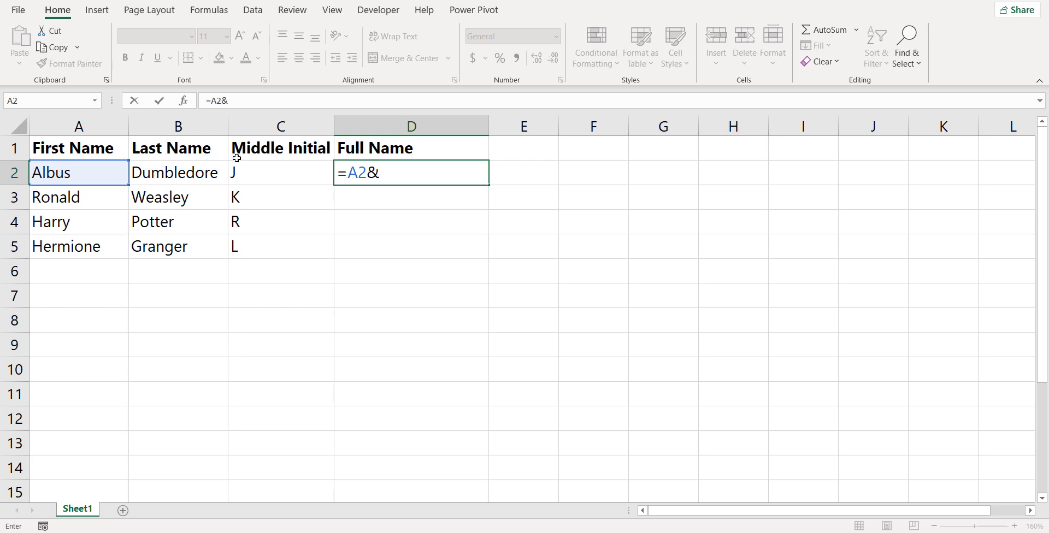
text(" "&)
click(244, 170)
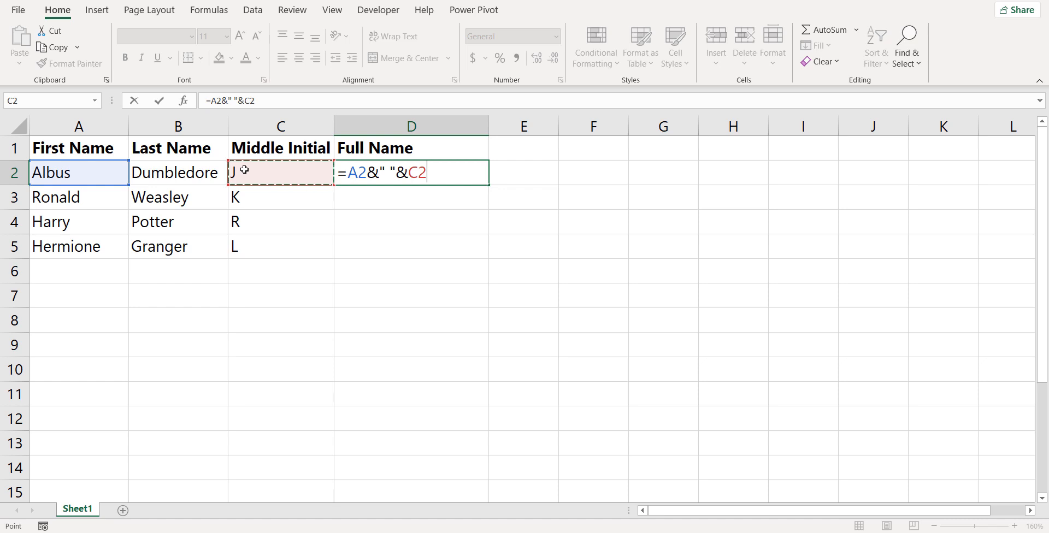
text(&)
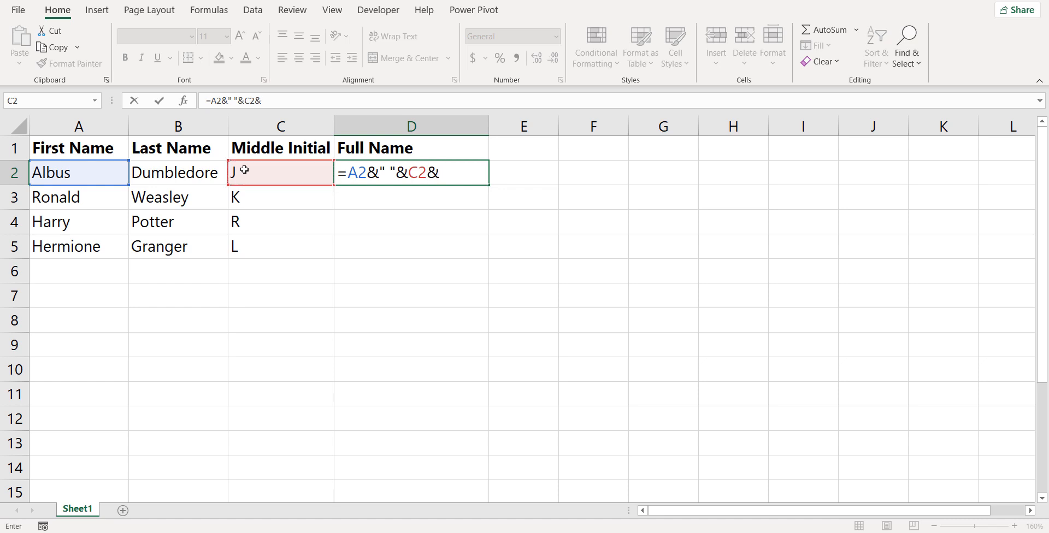
text(" "&)
click(161, 174)
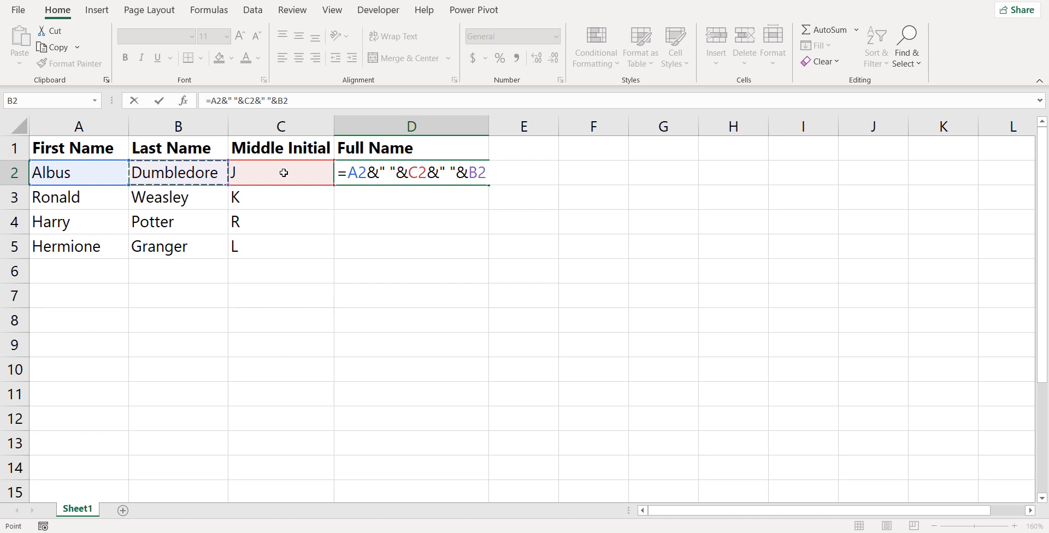
key(Return)
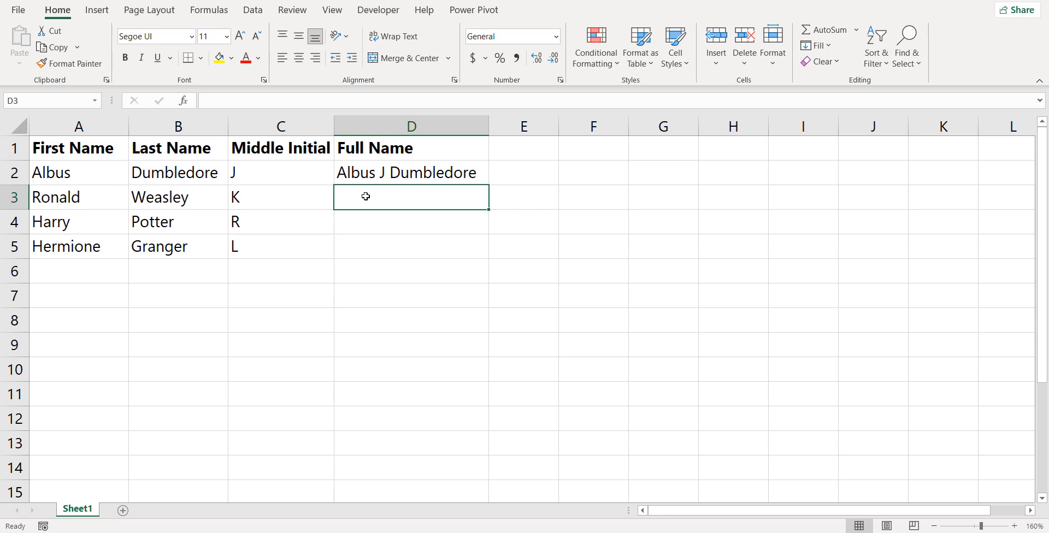
Enter =CONCAT(A3," ",C3," ",B3) in D3 to build the second full name.
text(=)
key(Caps_Lock)
text(CON)
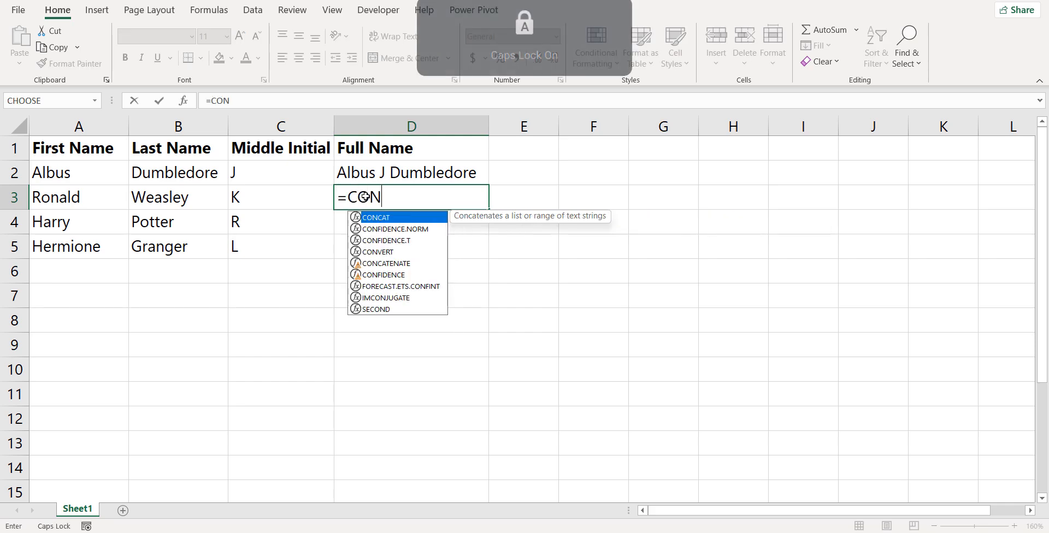
text(CAT)
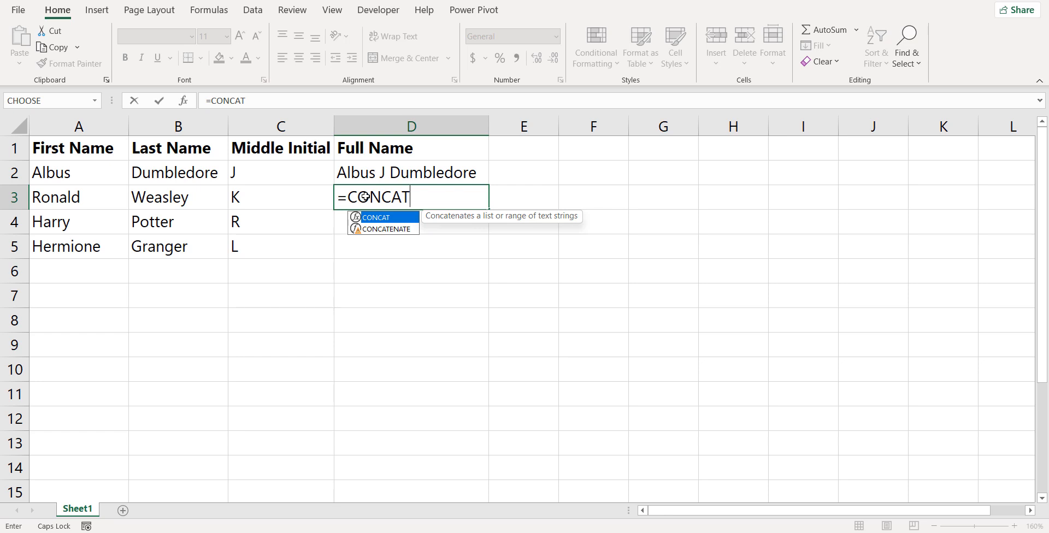
text(()
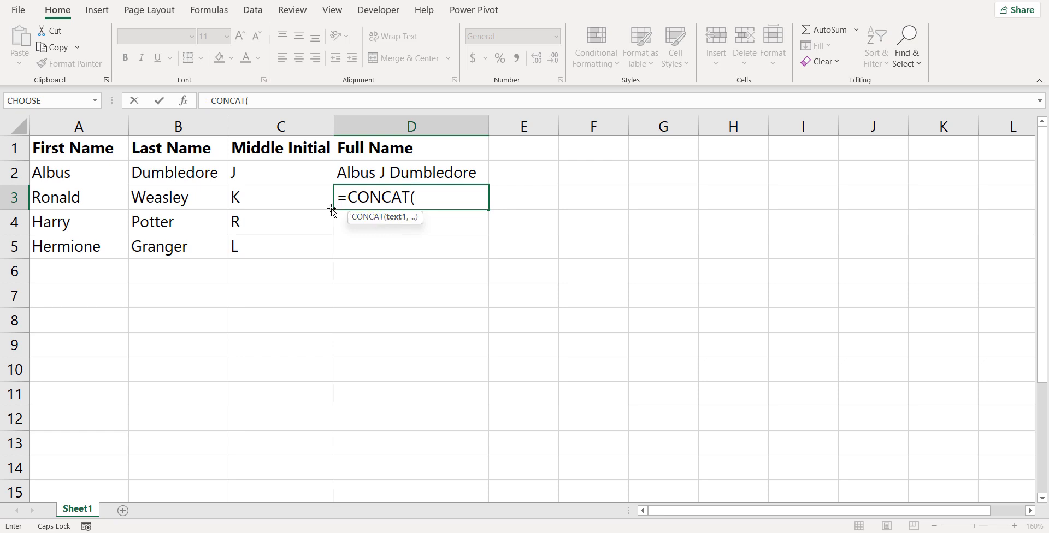
click(62, 198)
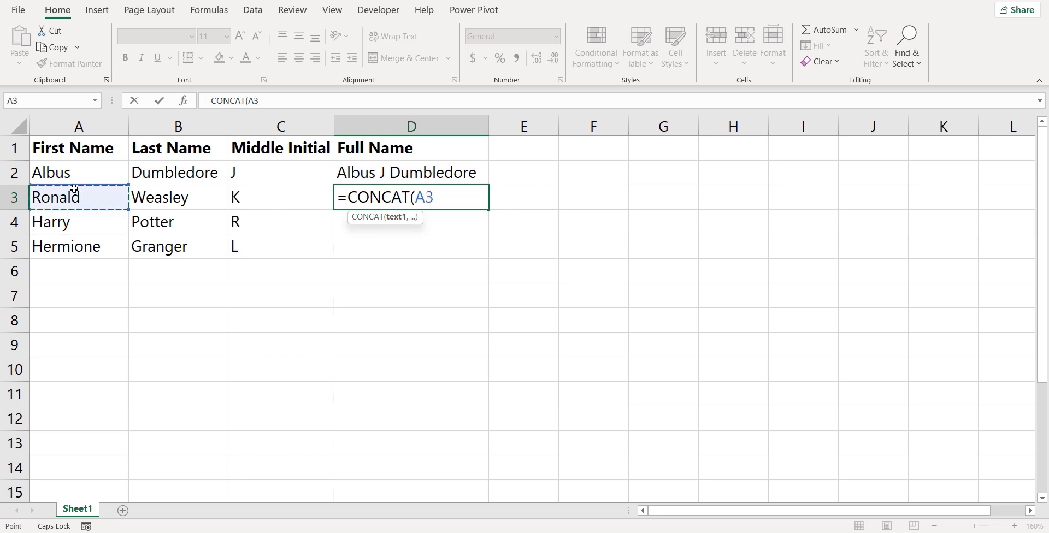
text(,)
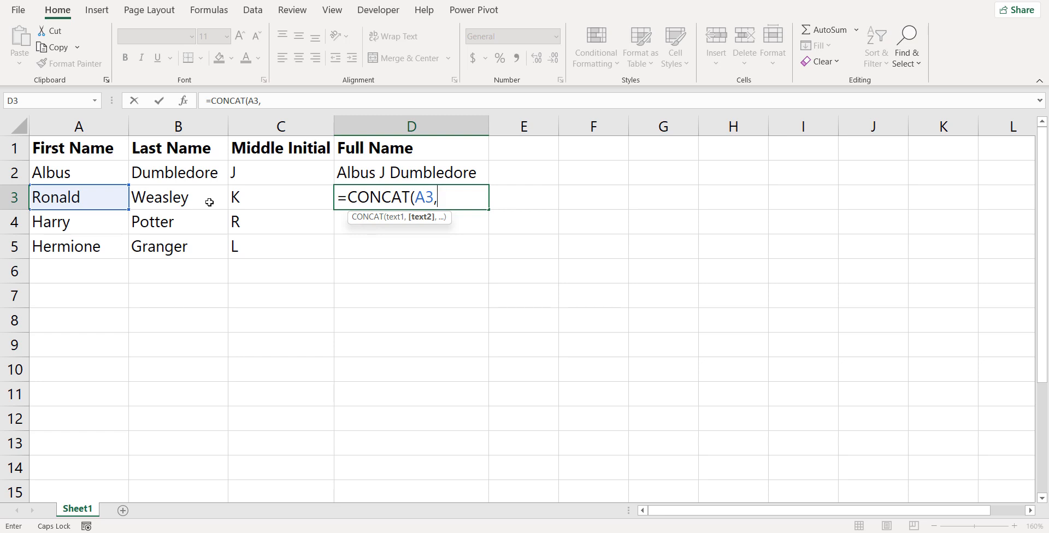
text(" ",)
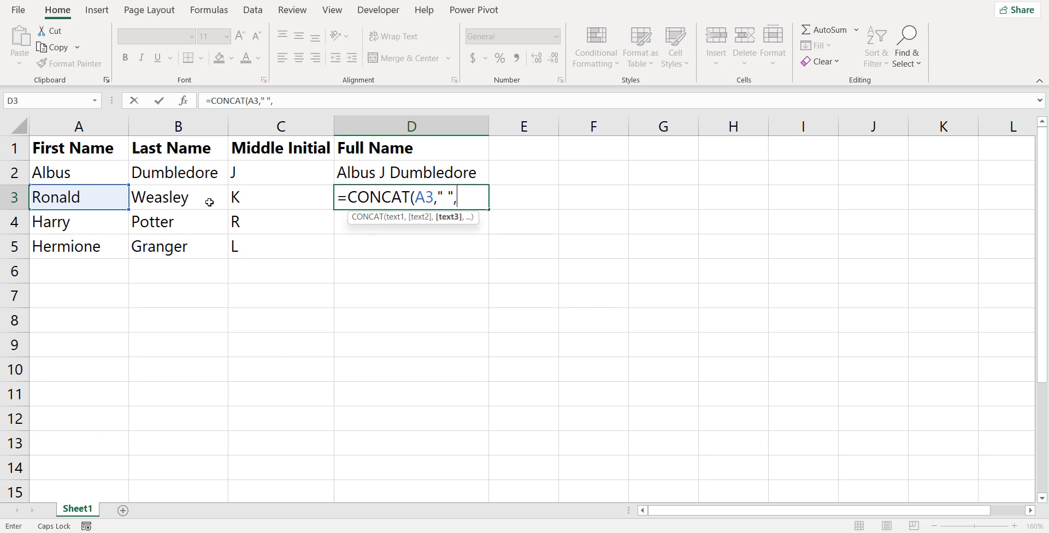
click(263, 197)
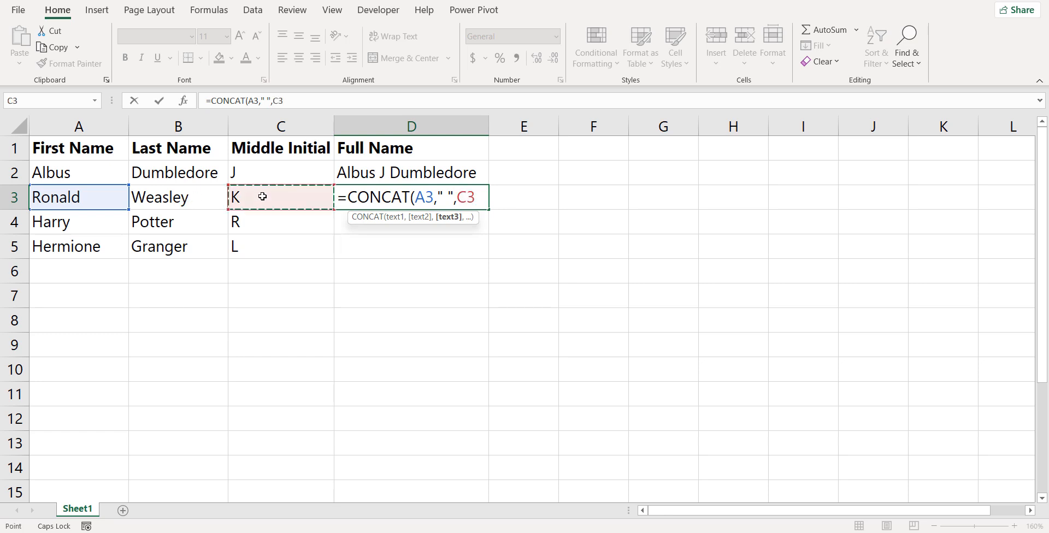
text(,)
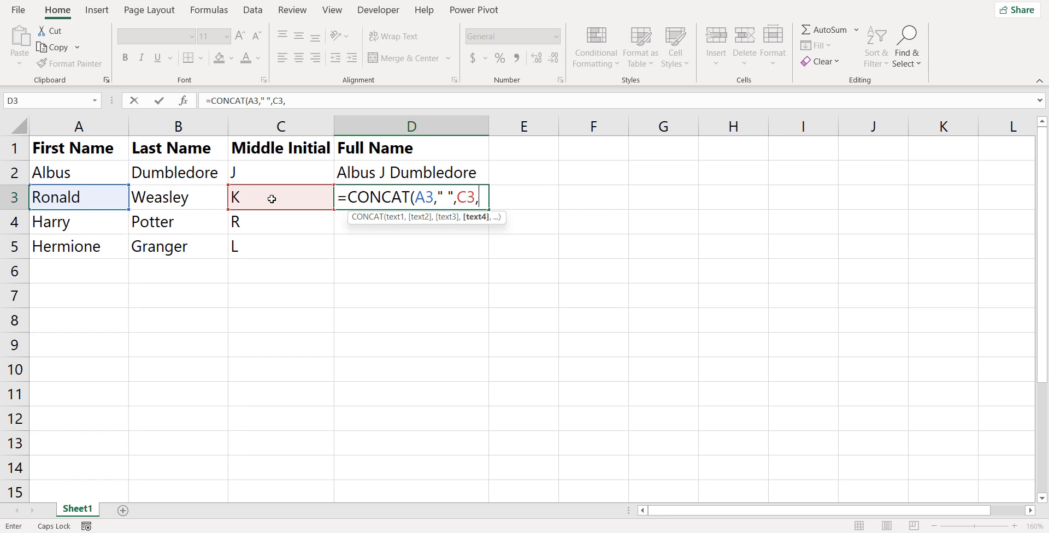
text(" ",)
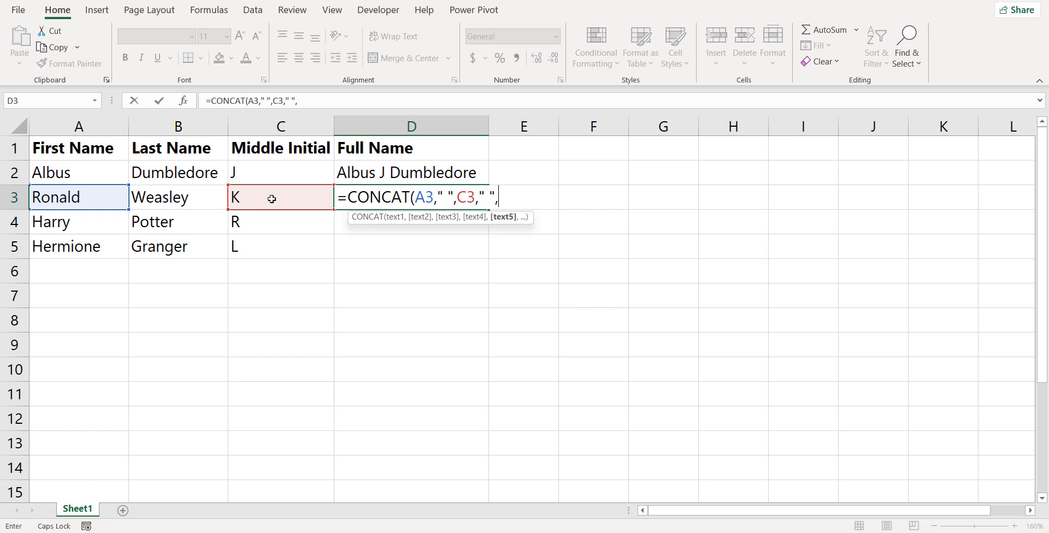
click(186, 203)
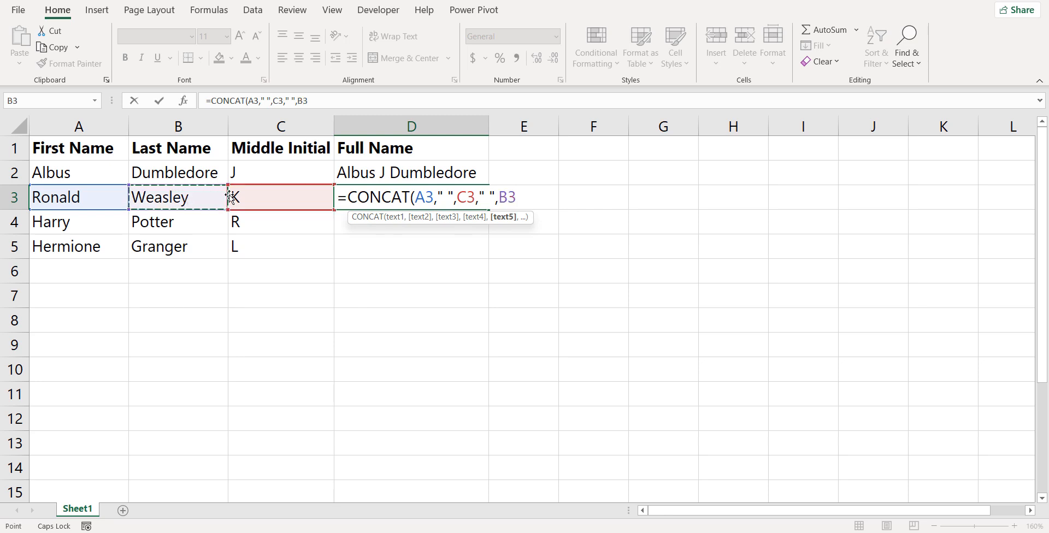
text())
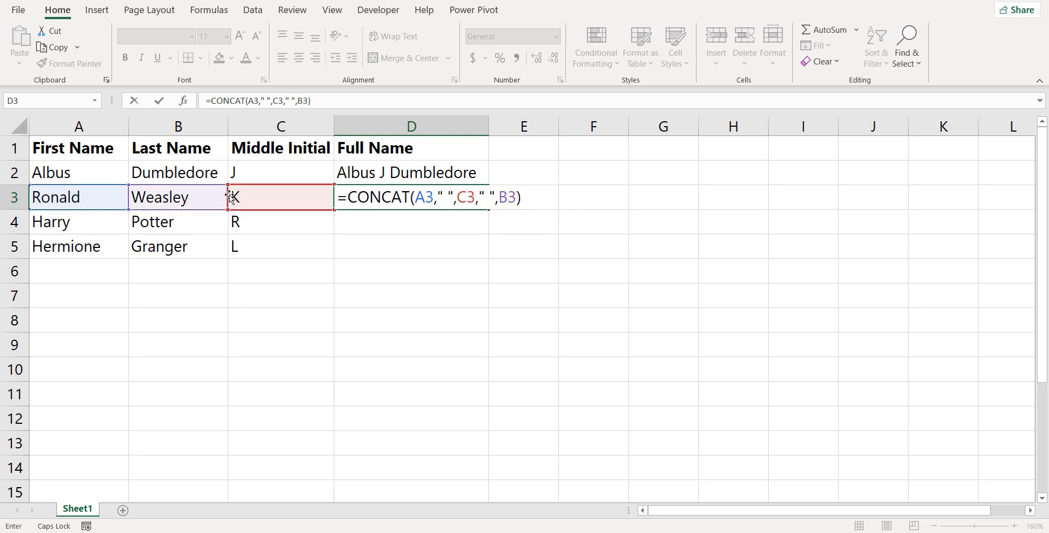
key(Return)
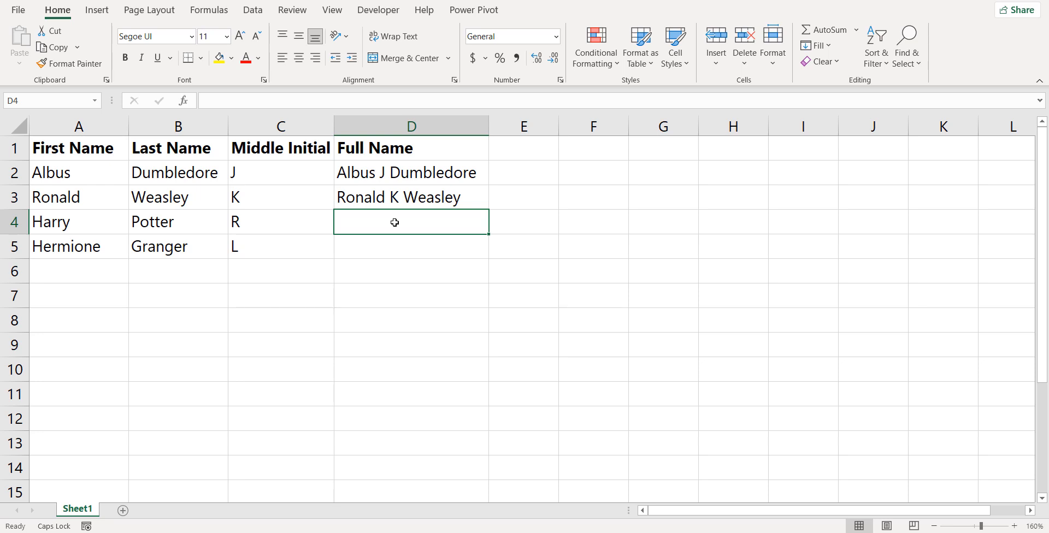
Enter =TEXTJOIN(" ",TRUE,A4,C4,B4) in D4 to join the names with a space delimiter.
text(=T)
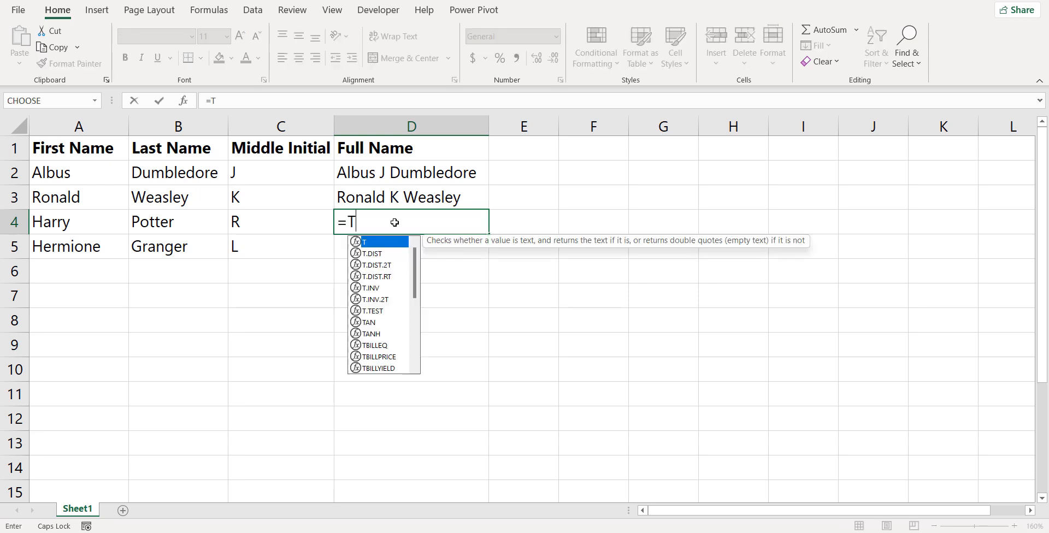
text(EXT)
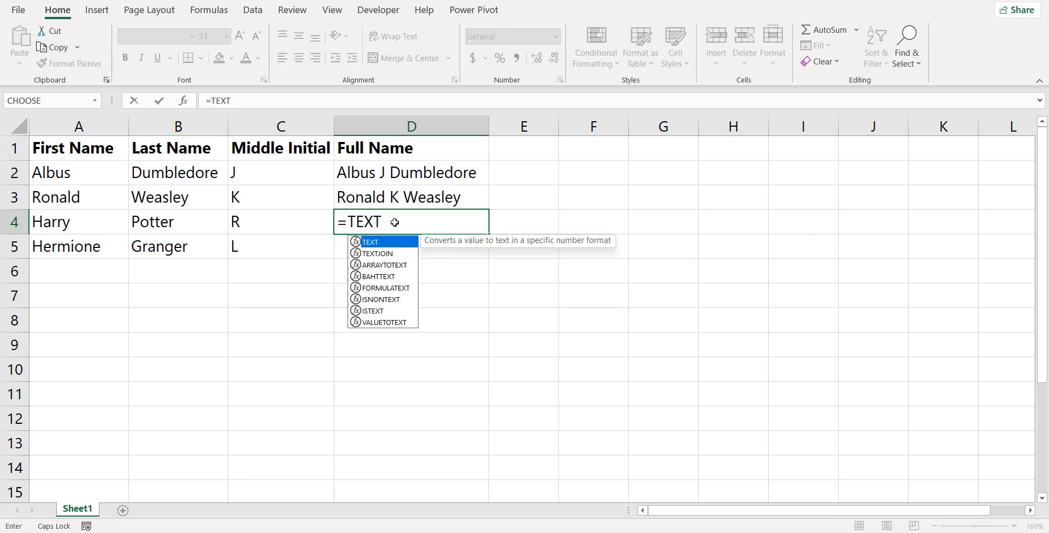
text(JOIN()
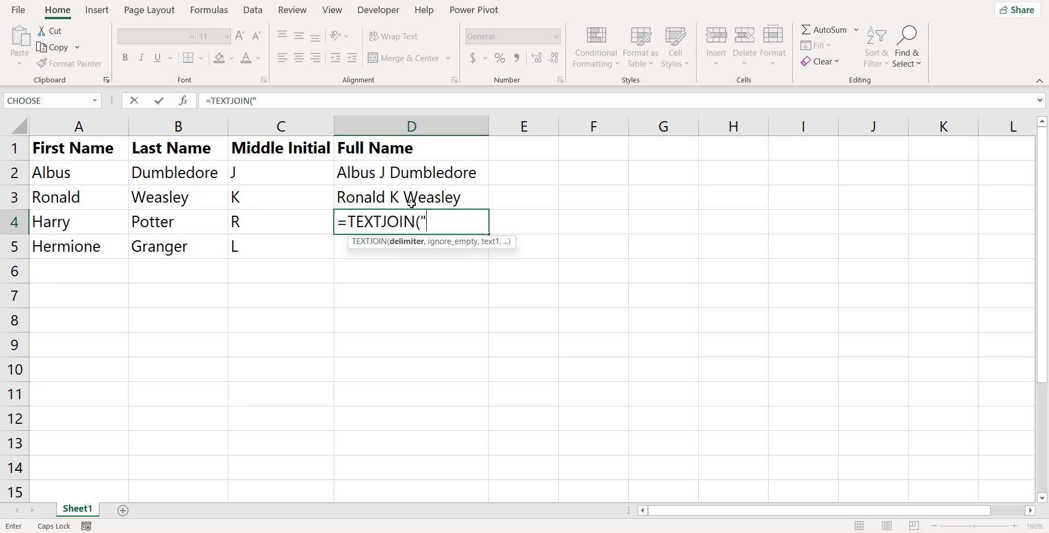
text(",)
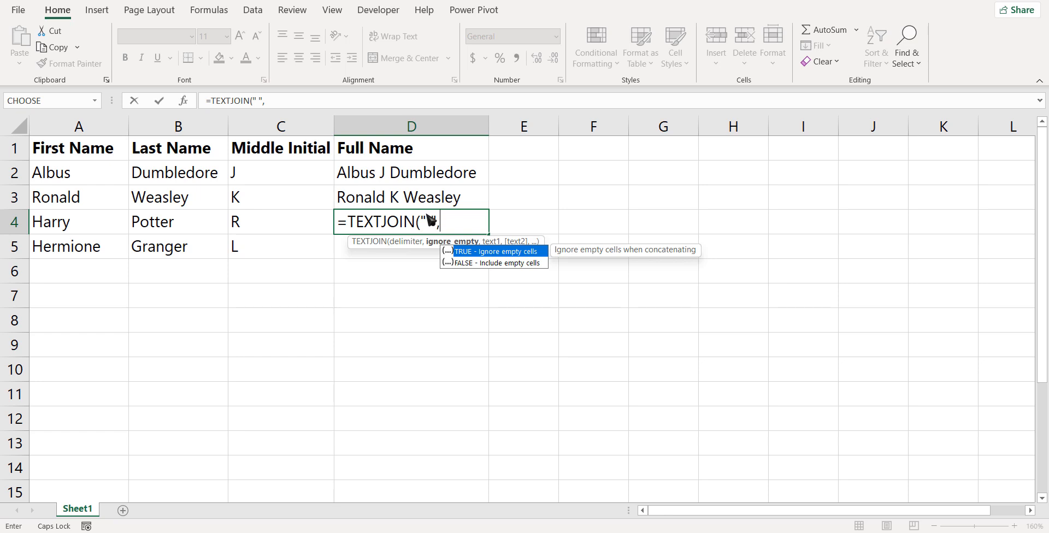
text(TRUE,)
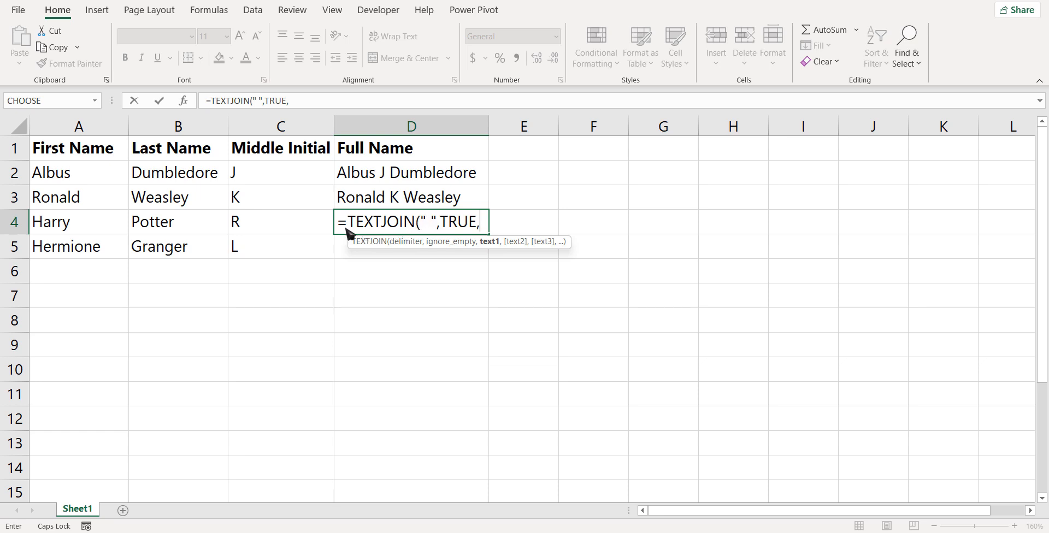
click(87, 226)
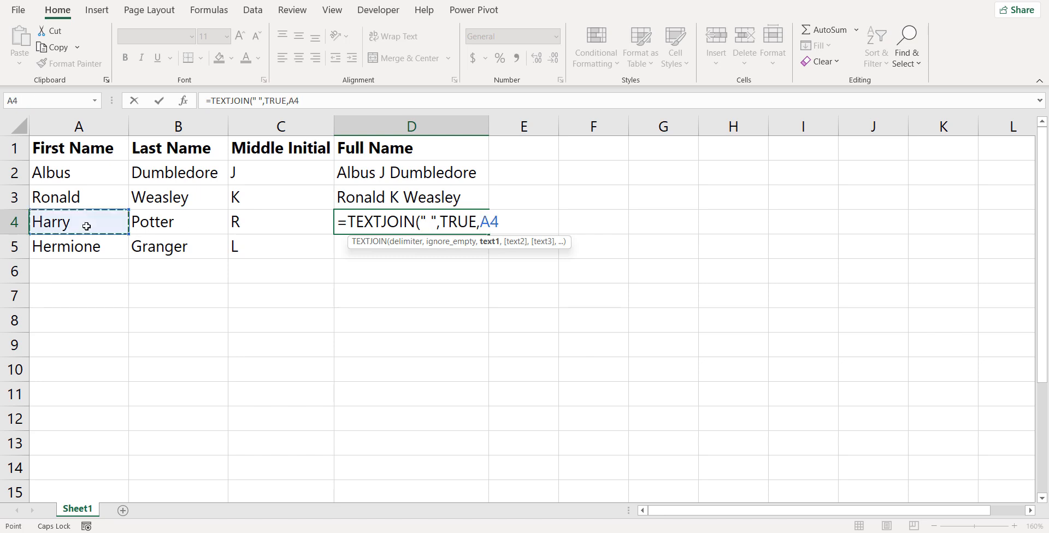
text(,)
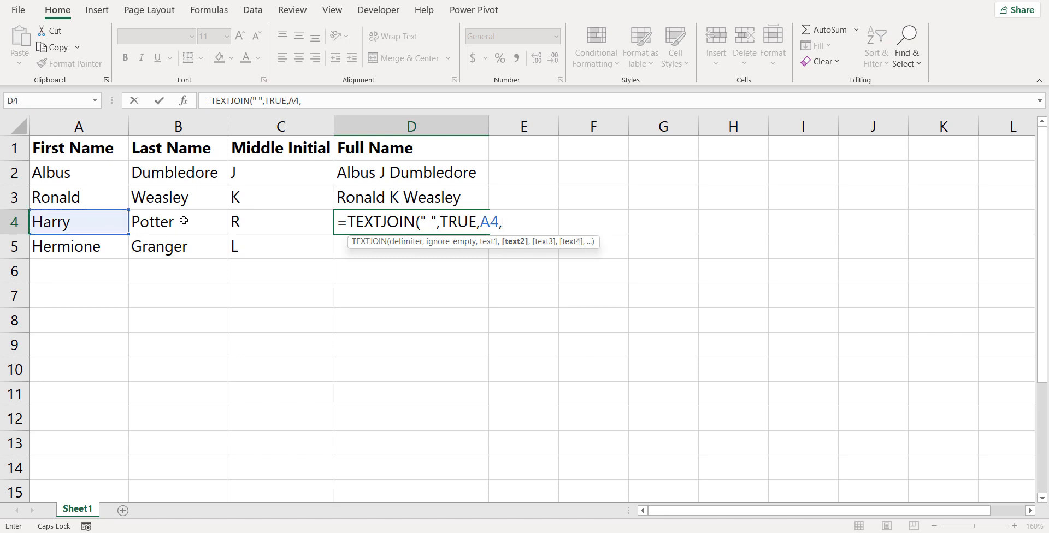
click(269, 217)
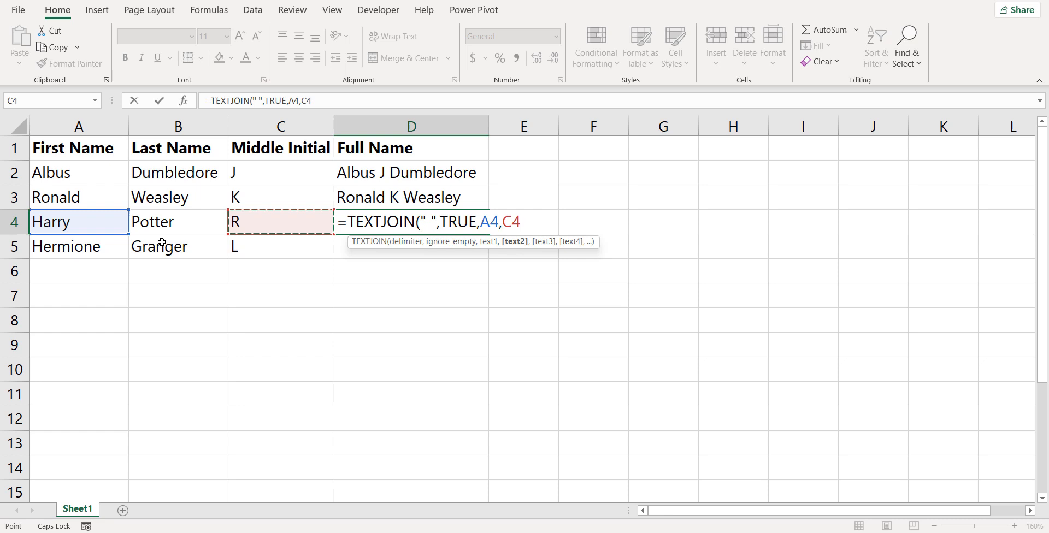
text(,)
click(182, 221)
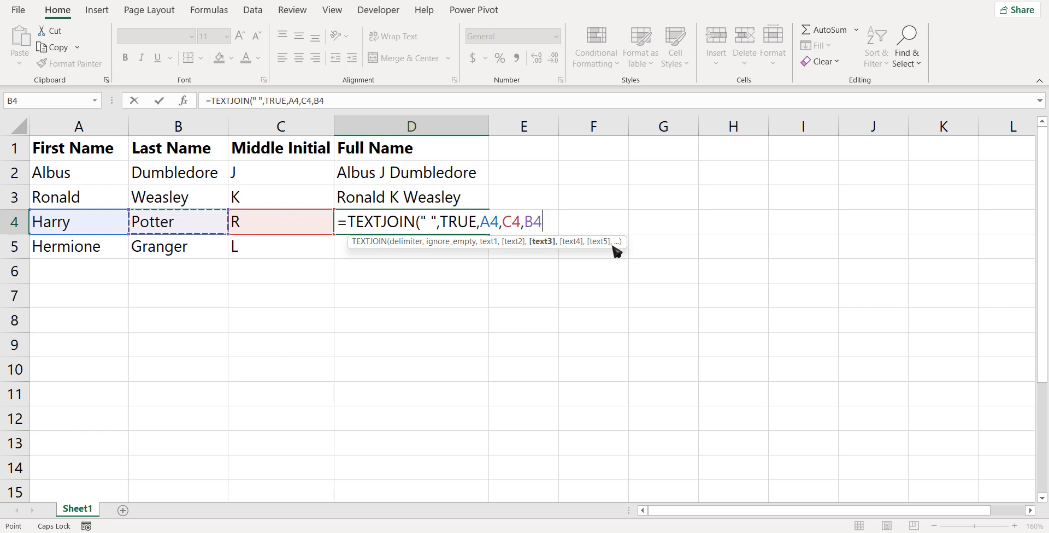
text())
key(Return)
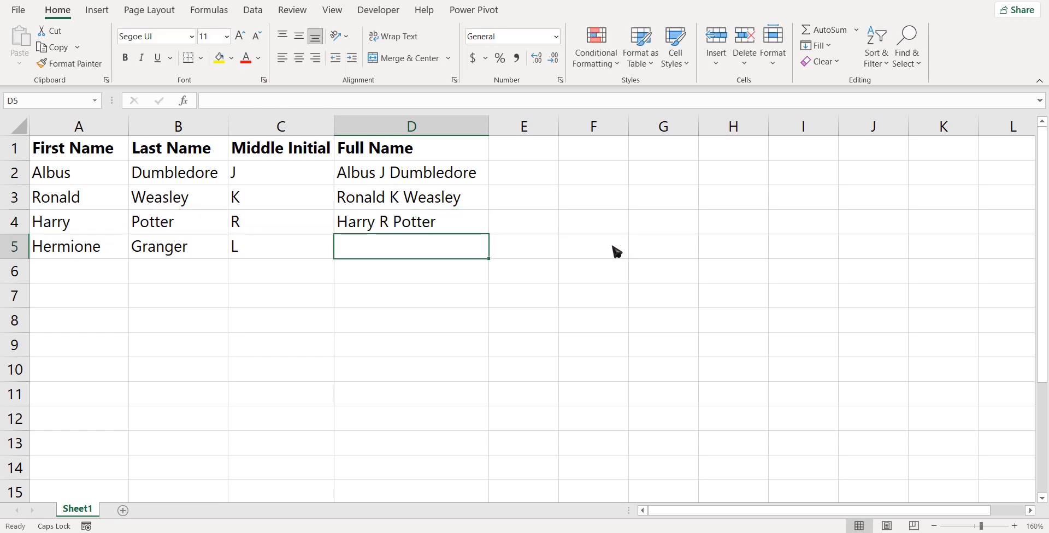
Fill D4's TEXTJOIN formula down into D5 and check the result.
click(387, 221)
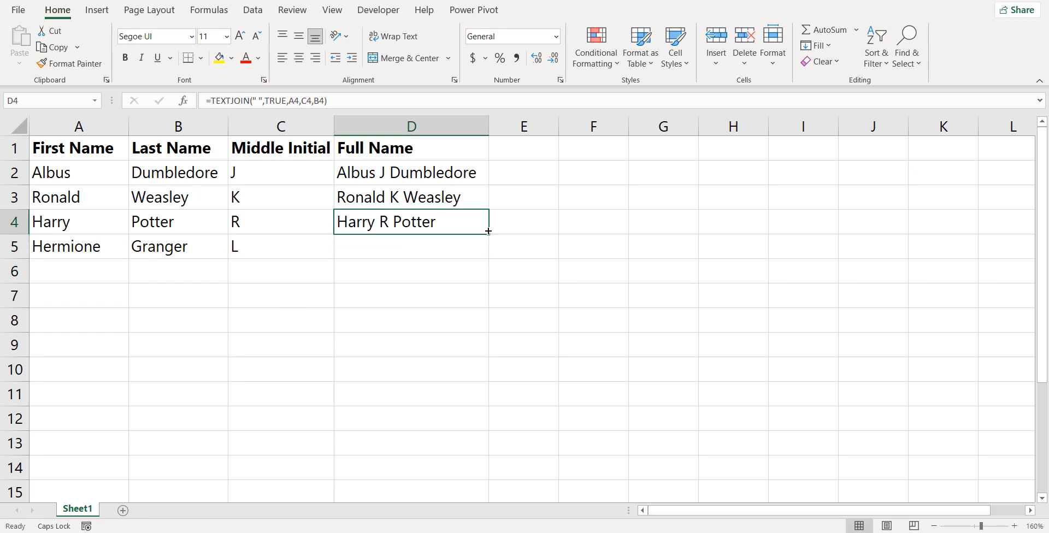
drag(489, 233, 481, 261)
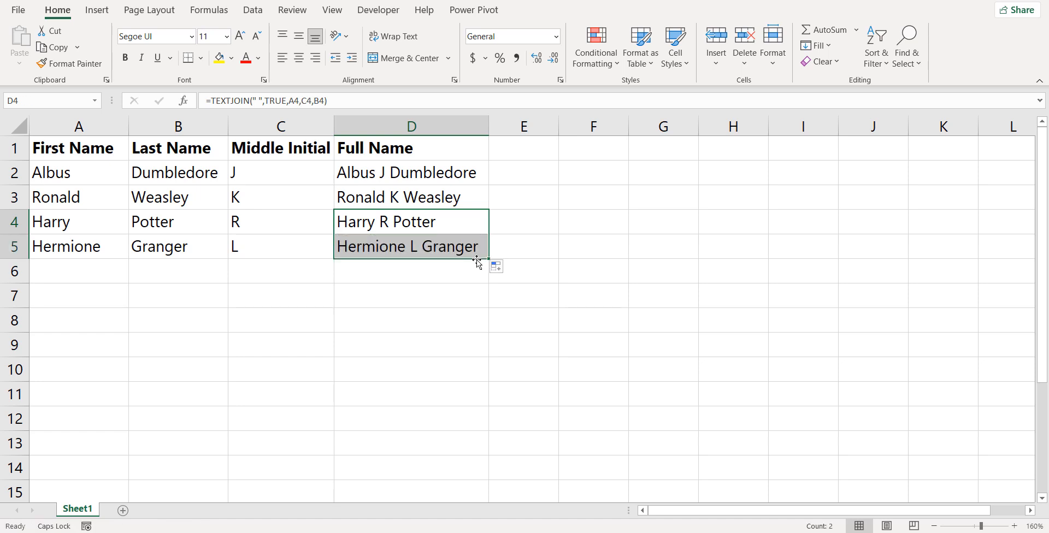
click(442, 249)
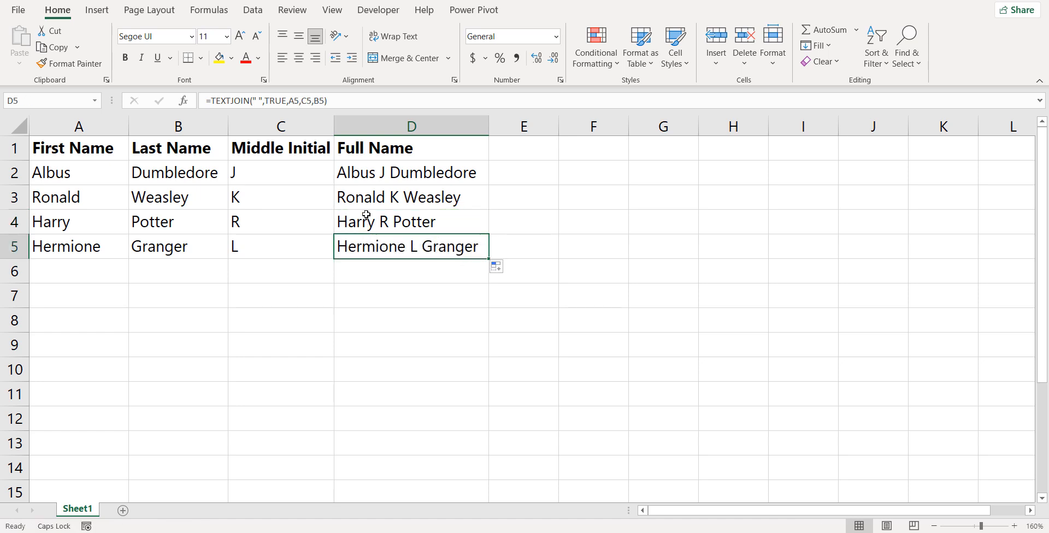